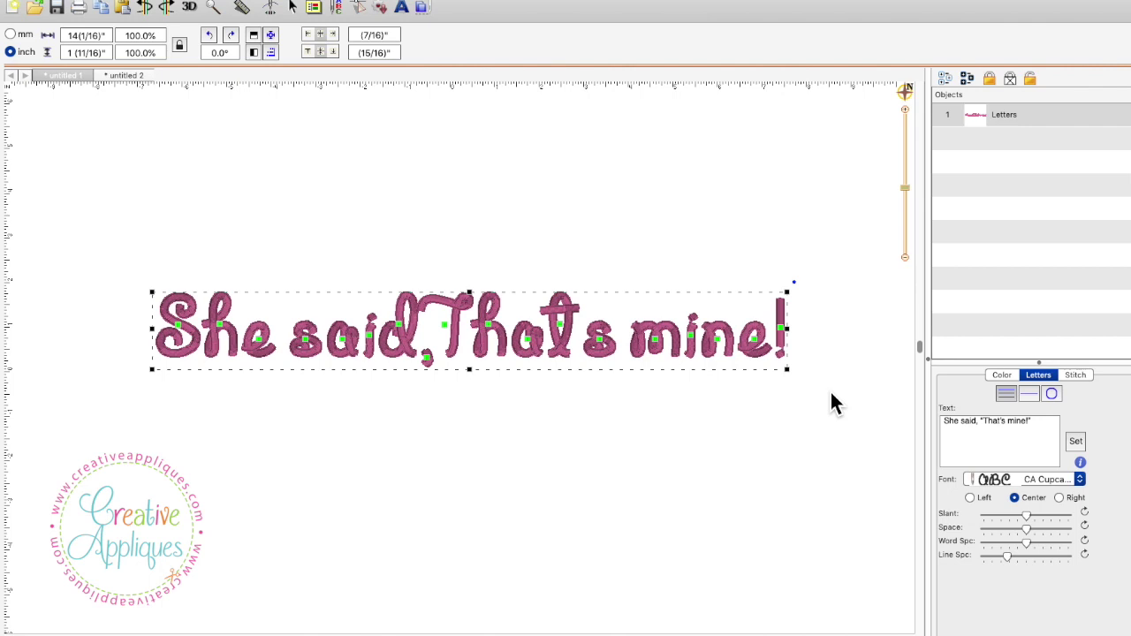
# Compare the lettering's stitches with its entered text, where the quotes and apostrophe are missing
pyautogui.click(720, 378)
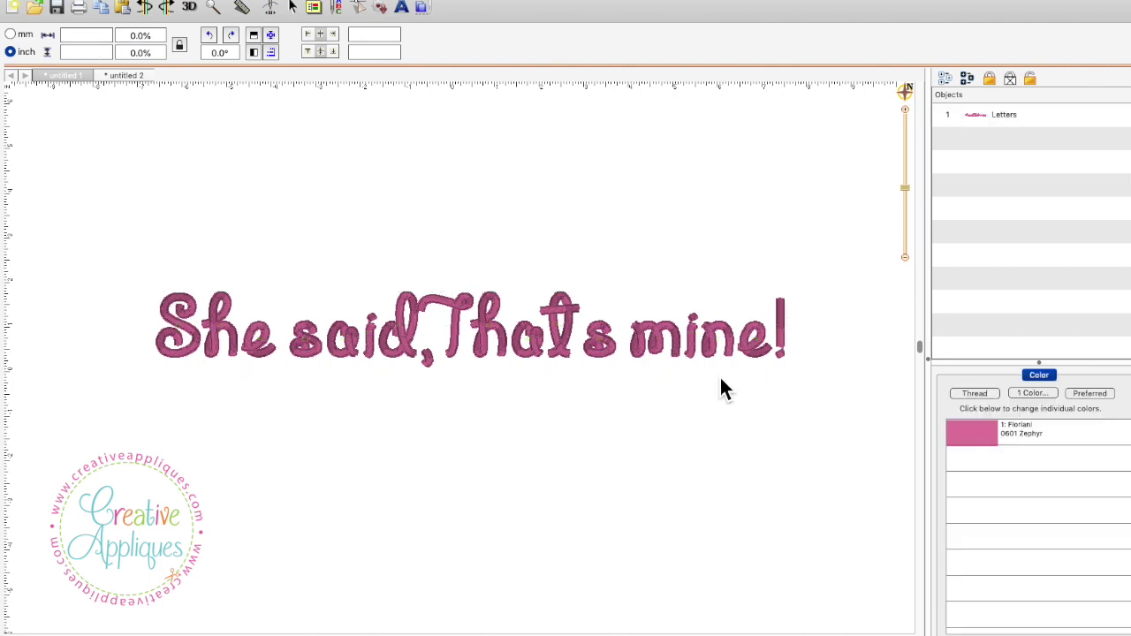
pyautogui.click(664, 358)
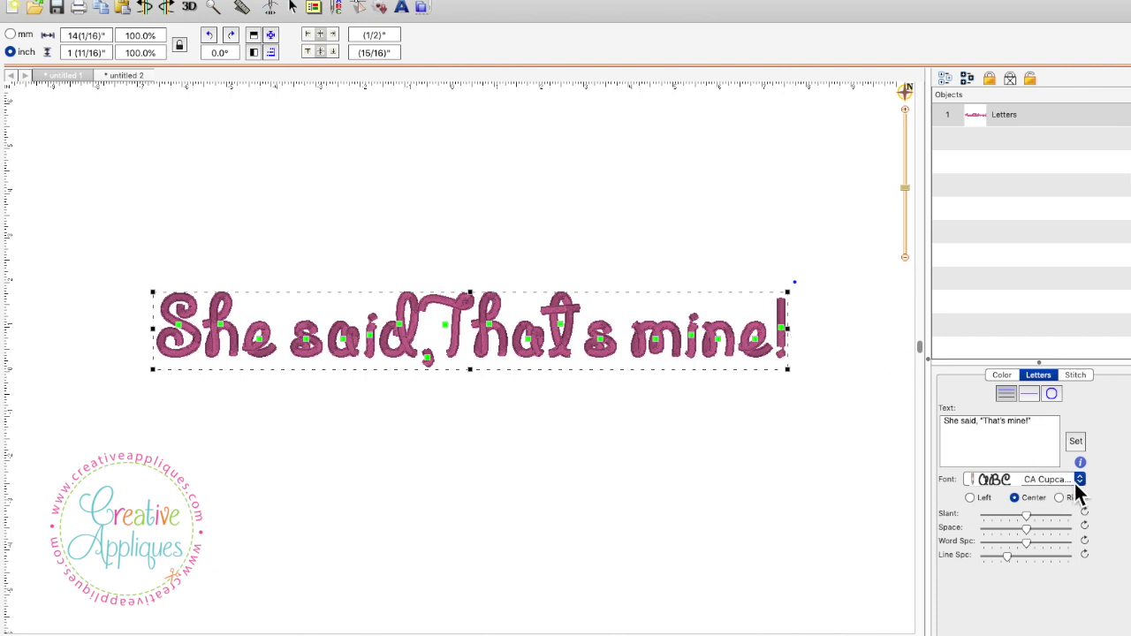
pyautogui.click(754, 367)
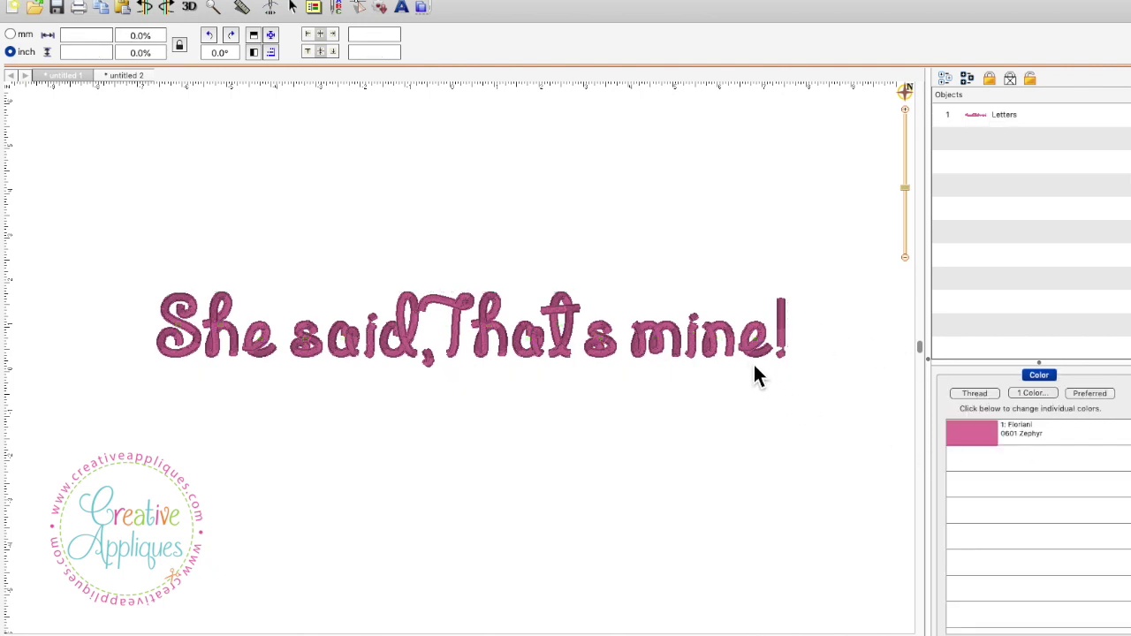
pyautogui.click(751, 357)
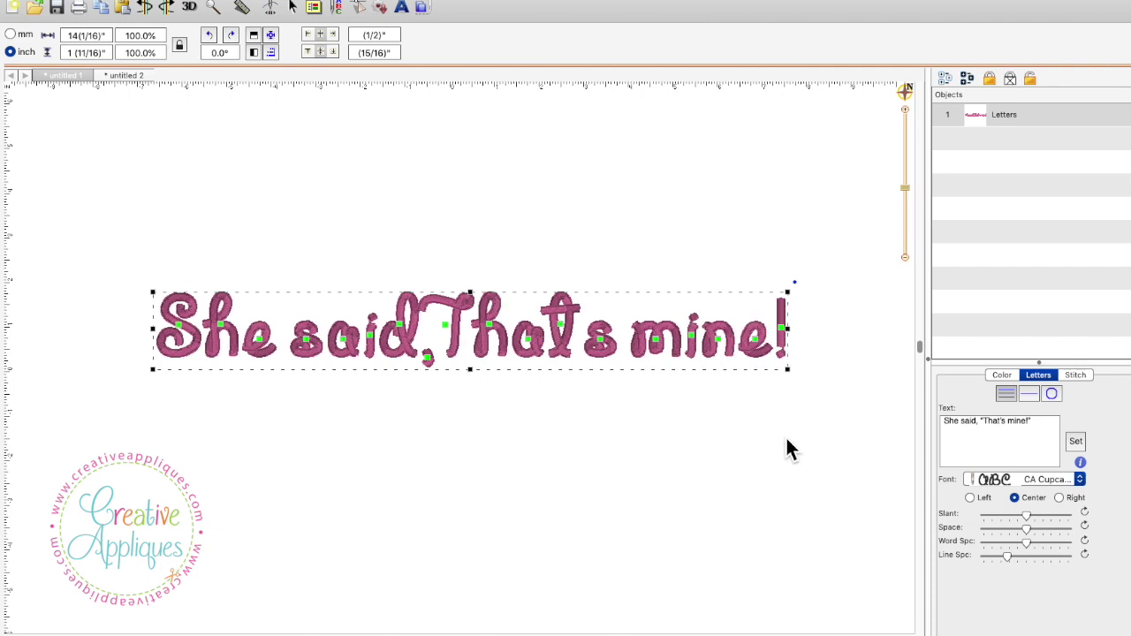
pyautogui.click(800, 402)
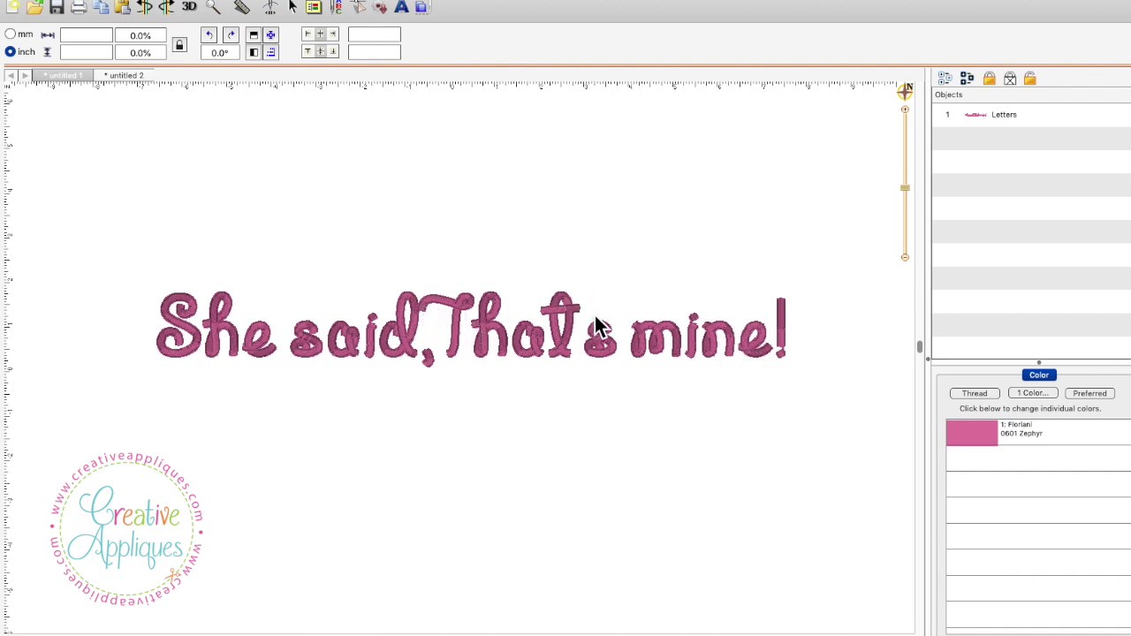
pyautogui.click(396, 355)
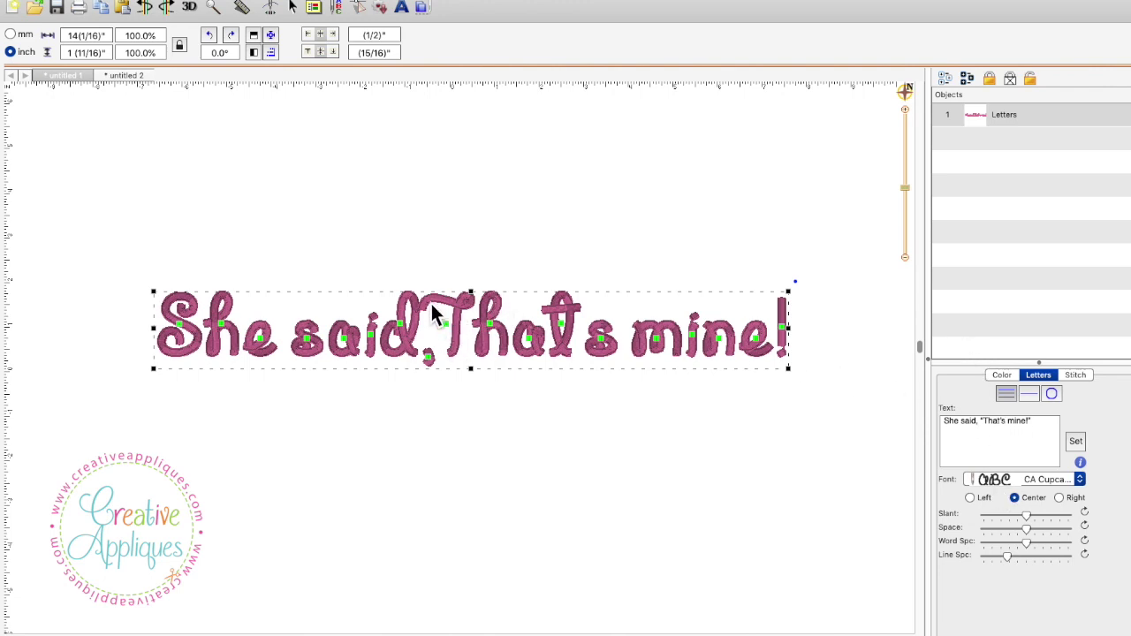
pyautogui.click(460, 387)
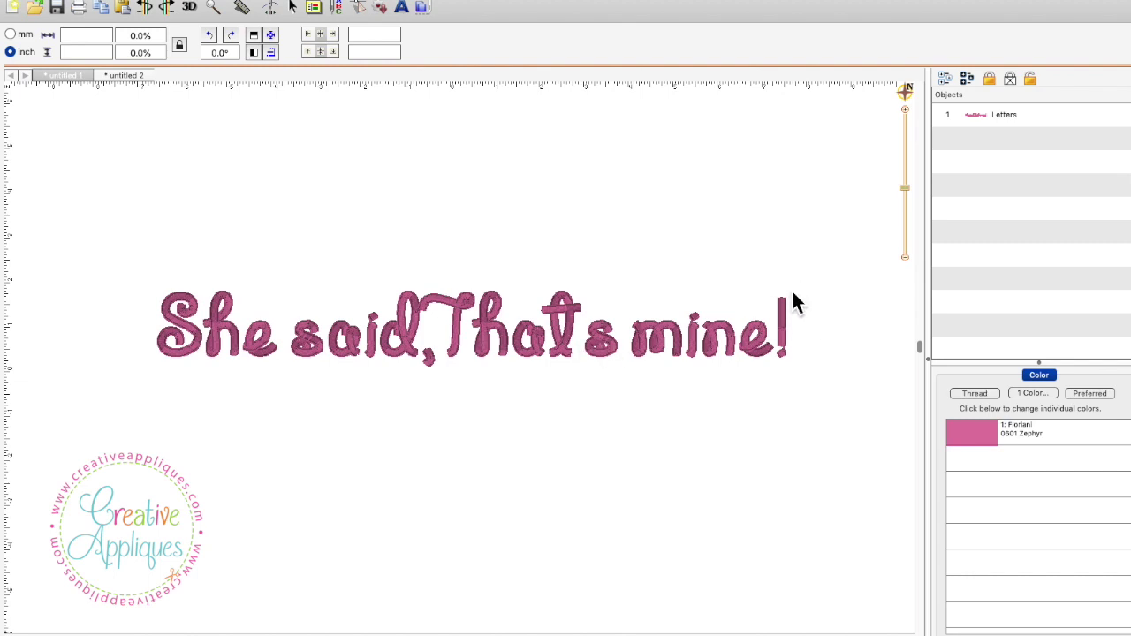
pyautogui.click(753, 356)
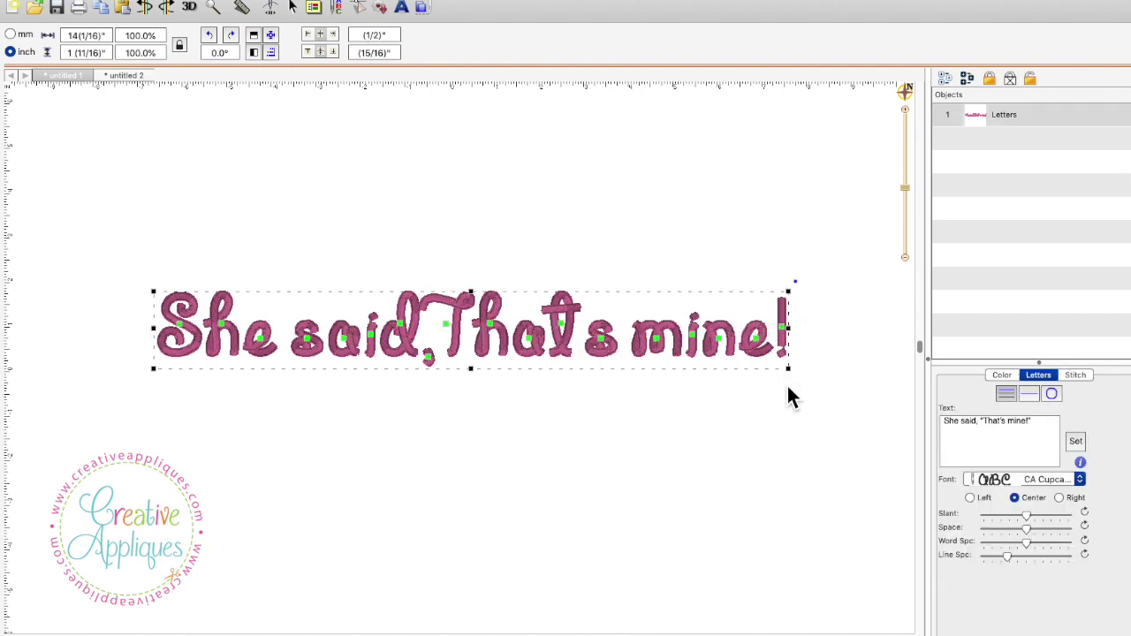
pyautogui.click(824, 397)
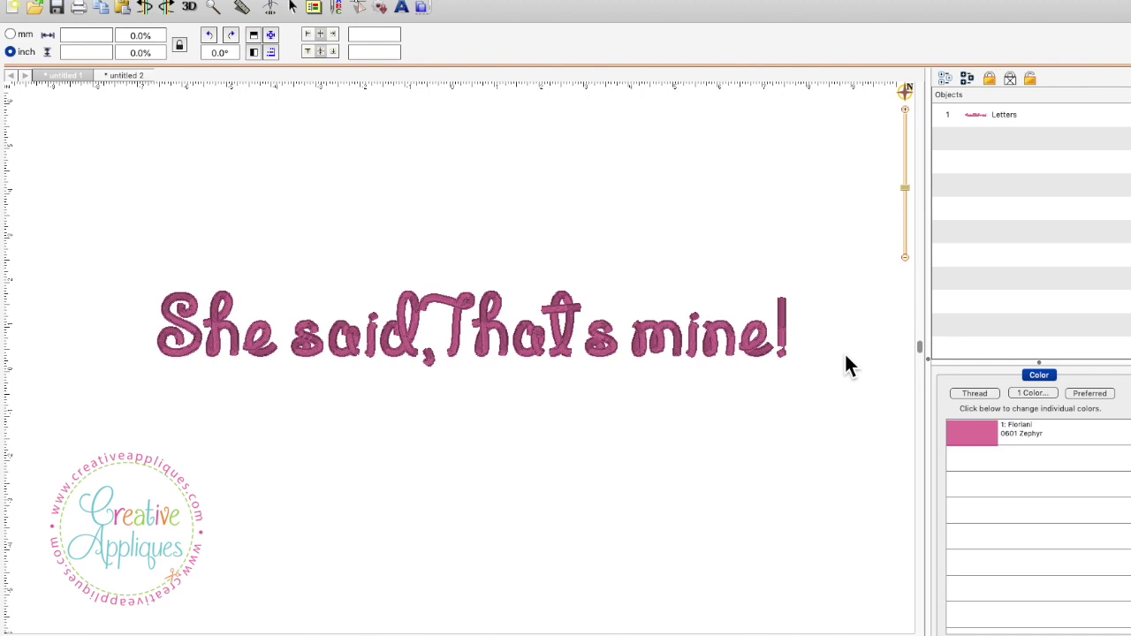
pyautogui.click(734, 359)
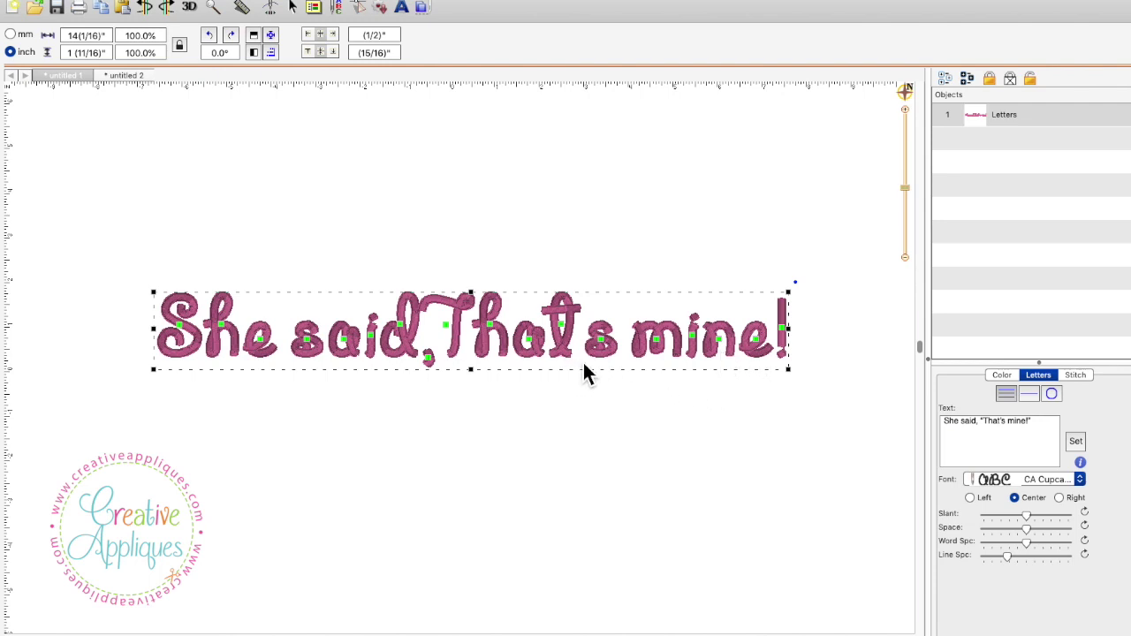
# Keep CA Cupcake Party as the font and check which characters it supports
pyautogui.click(1078, 479)
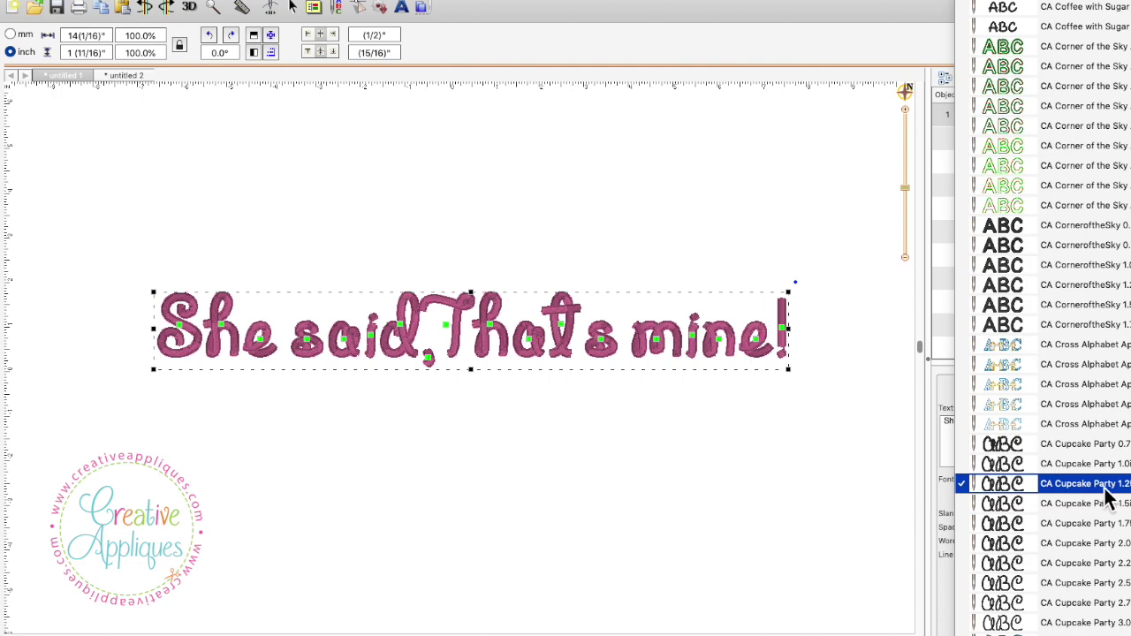
pyautogui.click(894, 497)
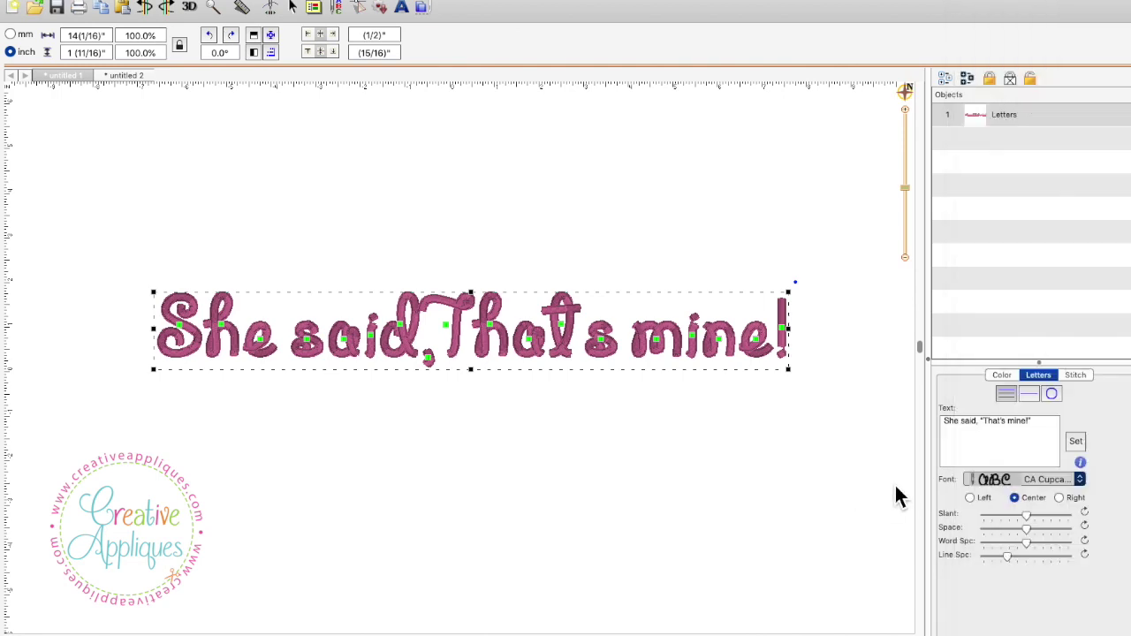
pyautogui.click(1080, 464)
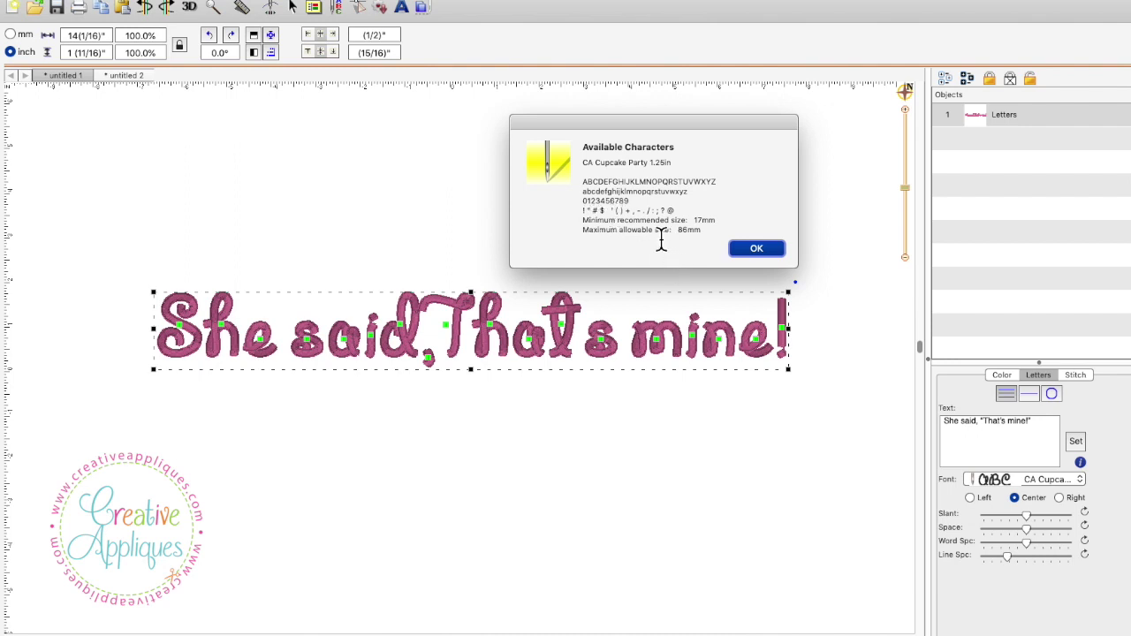
pyautogui.click(750, 250)
pyautogui.click(762, 250)
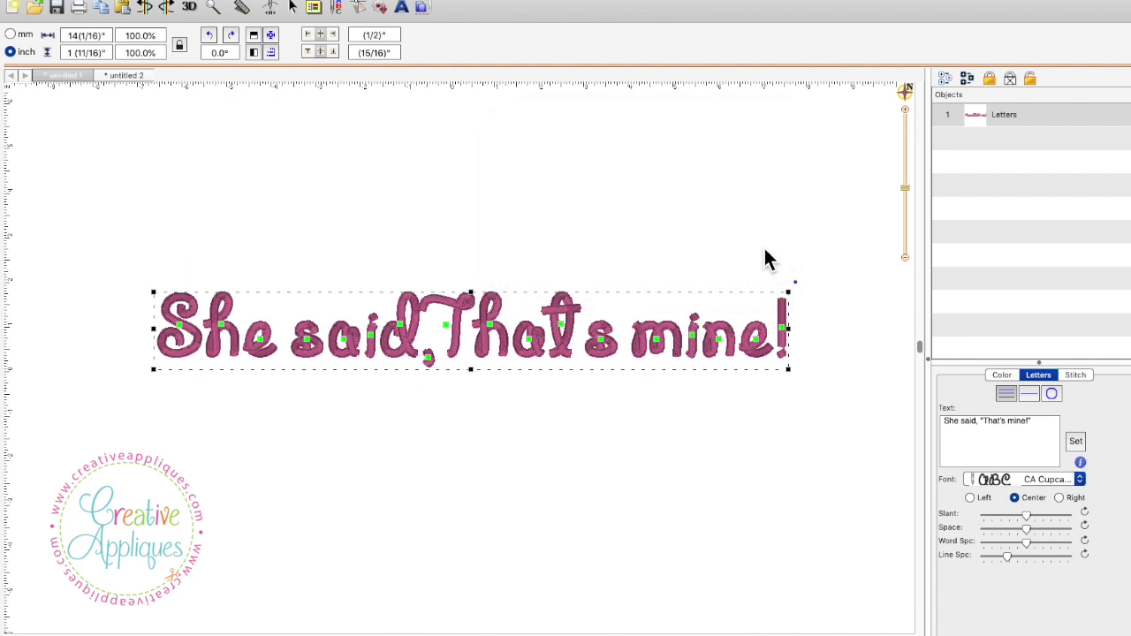
# Turn off 'Use smart quotes and dashes' in System Preferences > Keyboard > Text
pyautogui.click(367, 193)
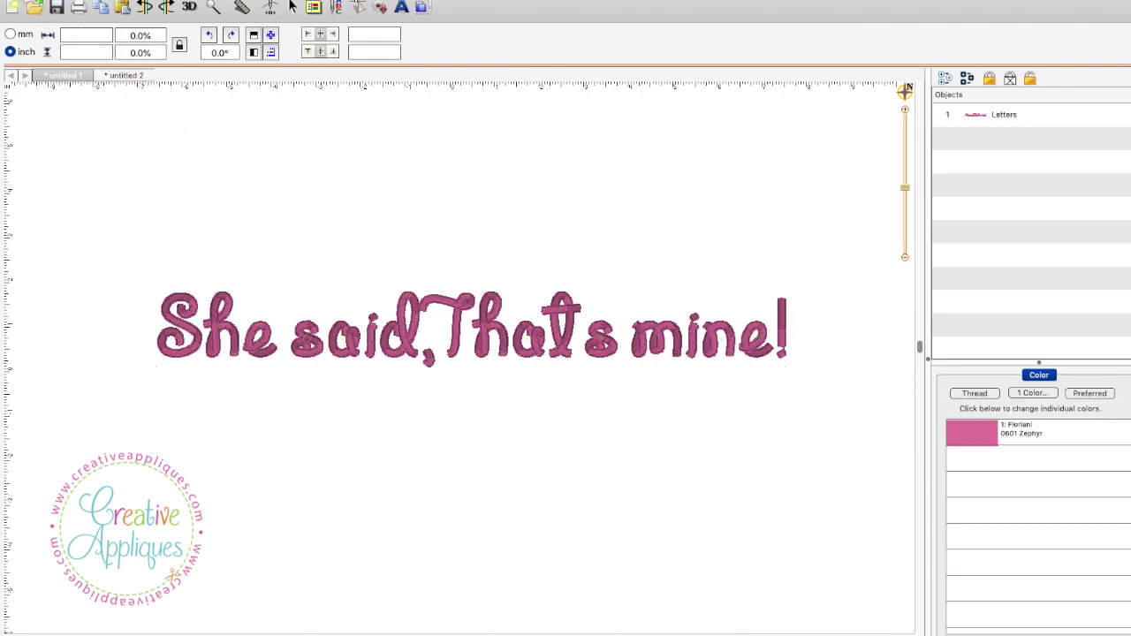
pyautogui.click(14, 1)
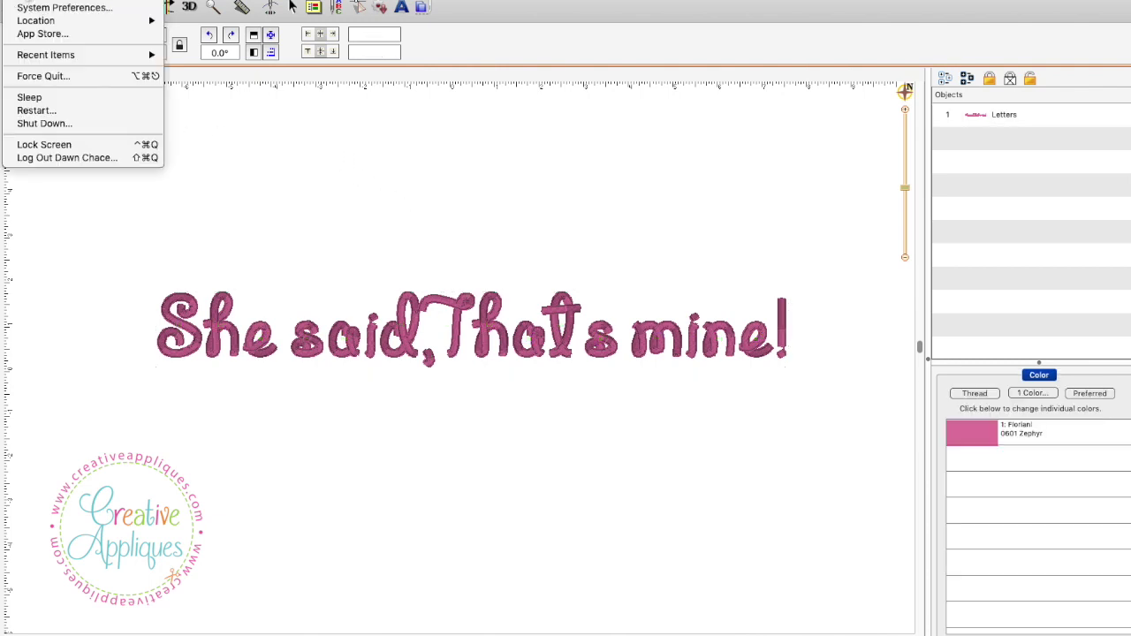
pyautogui.click(12, 8)
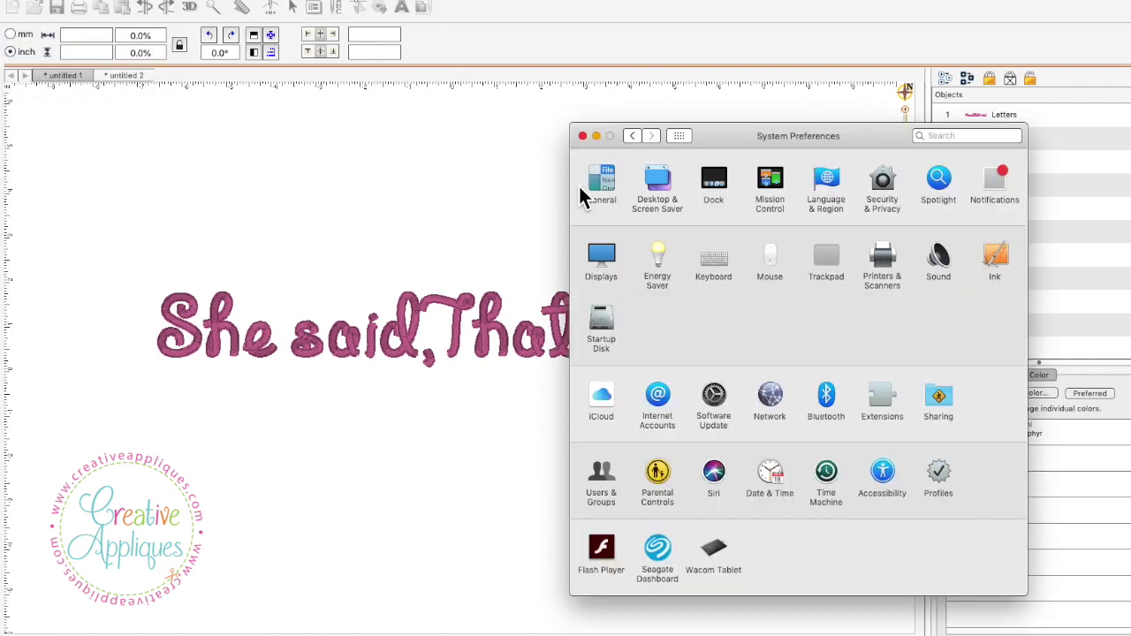
pyautogui.click(716, 265)
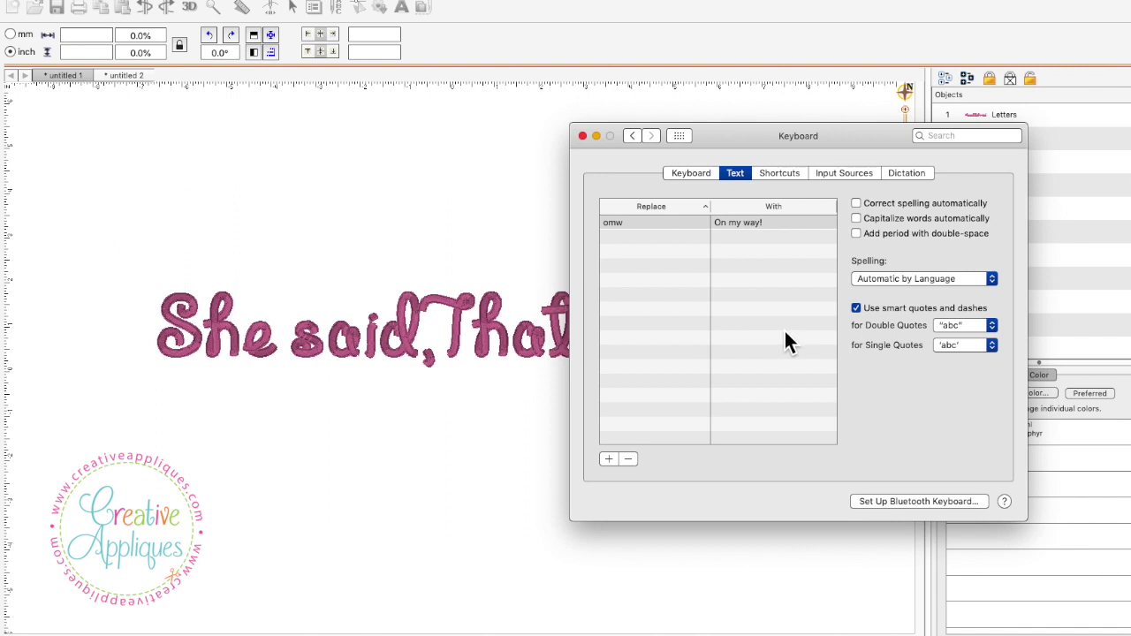
pyautogui.click(690, 174)
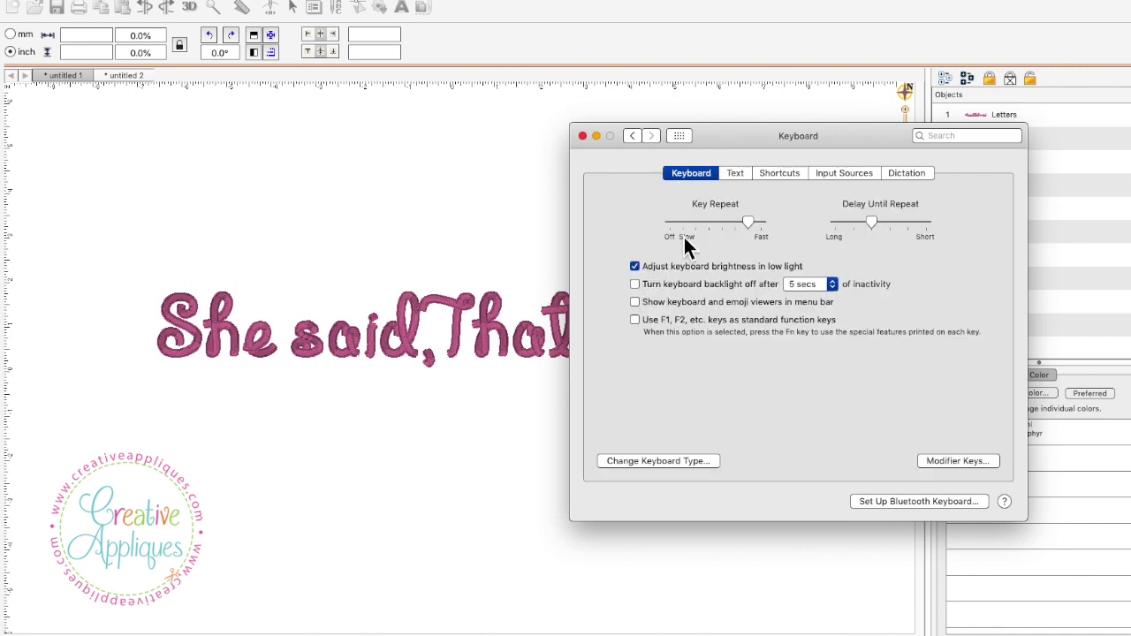
pyautogui.click(735, 175)
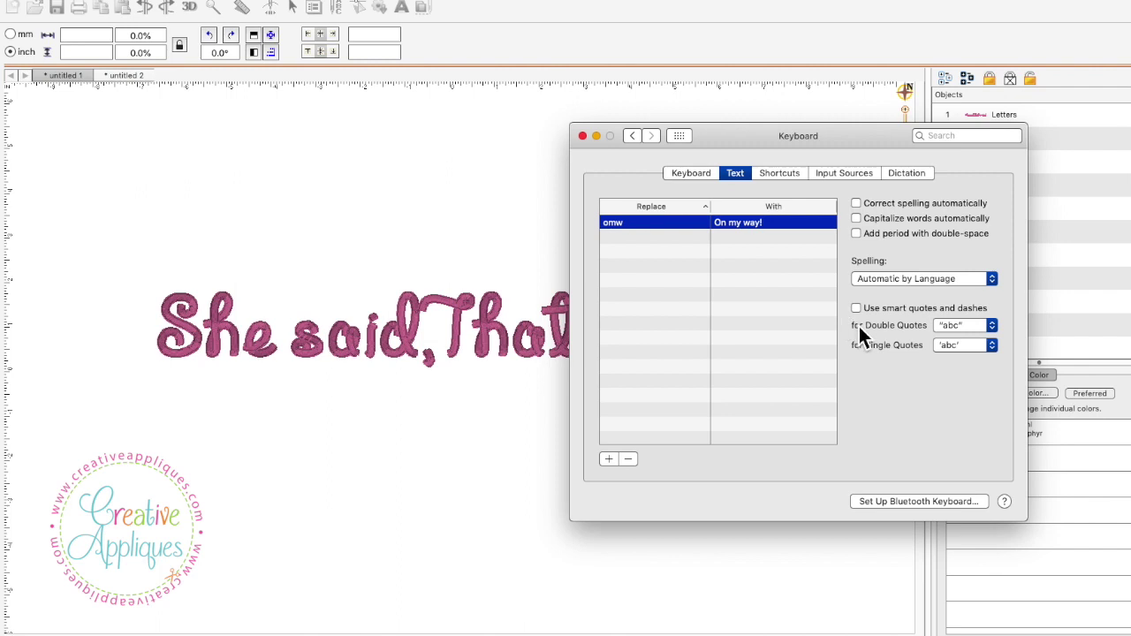
pyautogui.click(451, 400)
# Replace the curly opening quote before Thats with a straight double quote
pyautogui.click(562, 350)
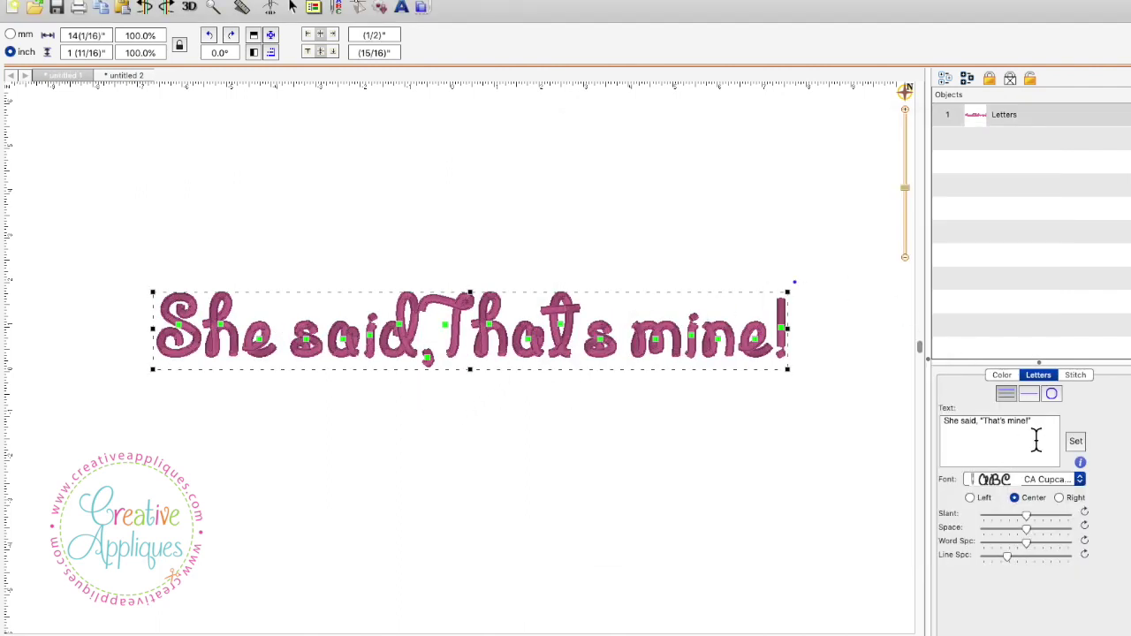
pyautogui.click(982, 422)
pyautogui.press('BackSpace')
pyautogui.press('BackSpace')
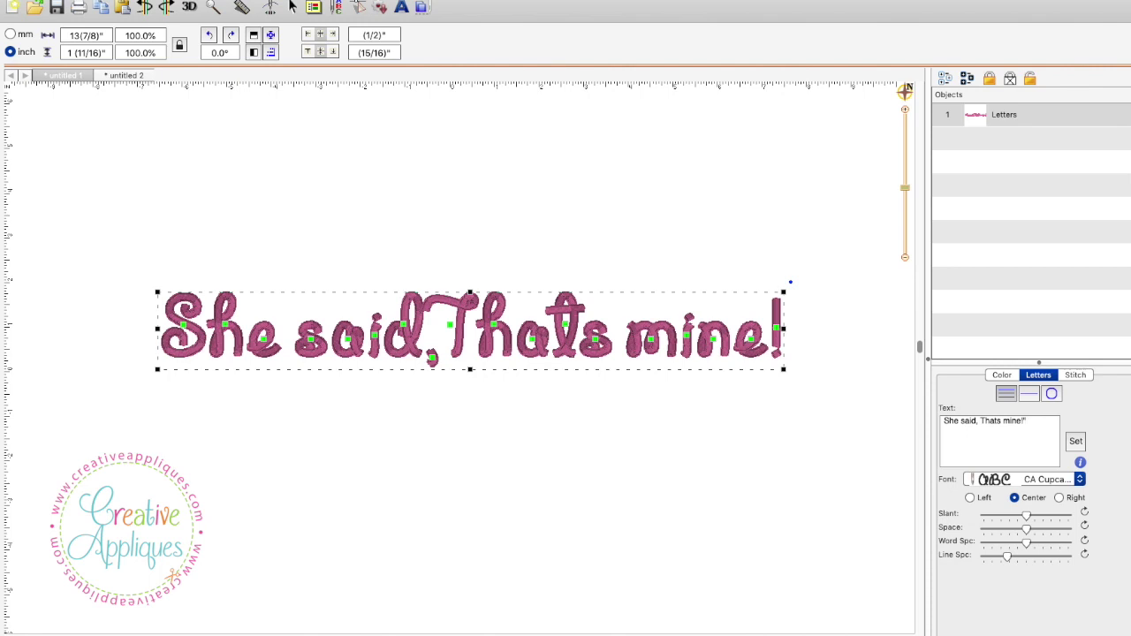
pyautogui.click(980, 421)
pyautogui.write('"')
# Retype the apostrophe in That's and apply the edited text to the lettering
pyautogui.click(1002, 422)
pyautogui.press('Left')
pyautogui.write("'")
pyautogui.press('BackSpace')
pyautogui.write("'")
pyautogui.click(1075, 441)
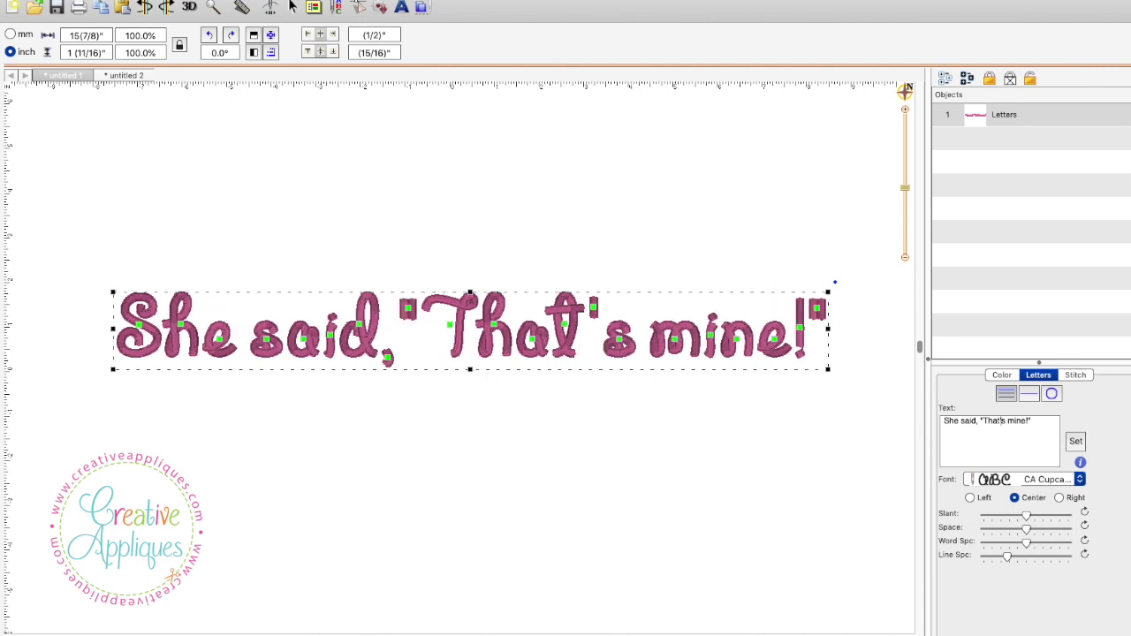
pyautogui.press('Escape')
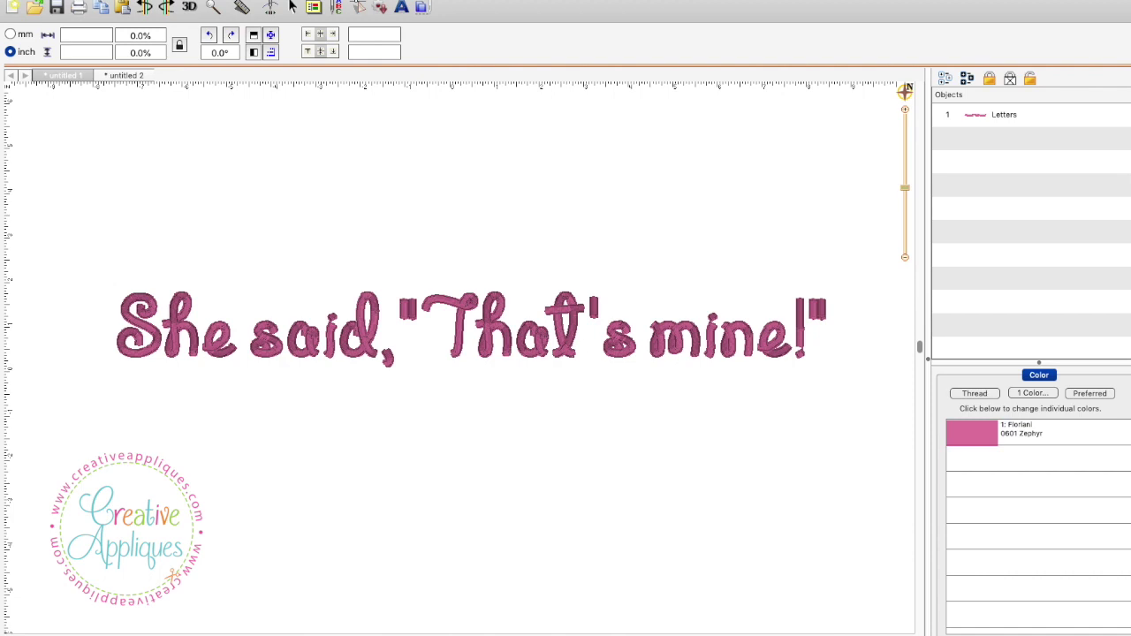
pyautogui.click(1004, 114)
pyautogui.press('Escape')
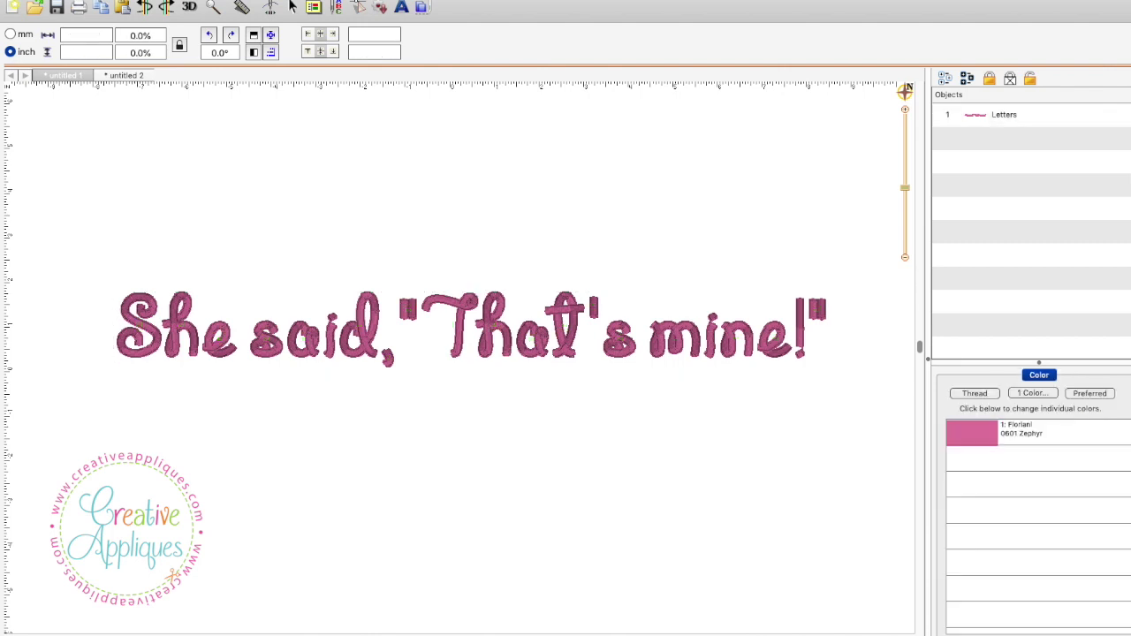